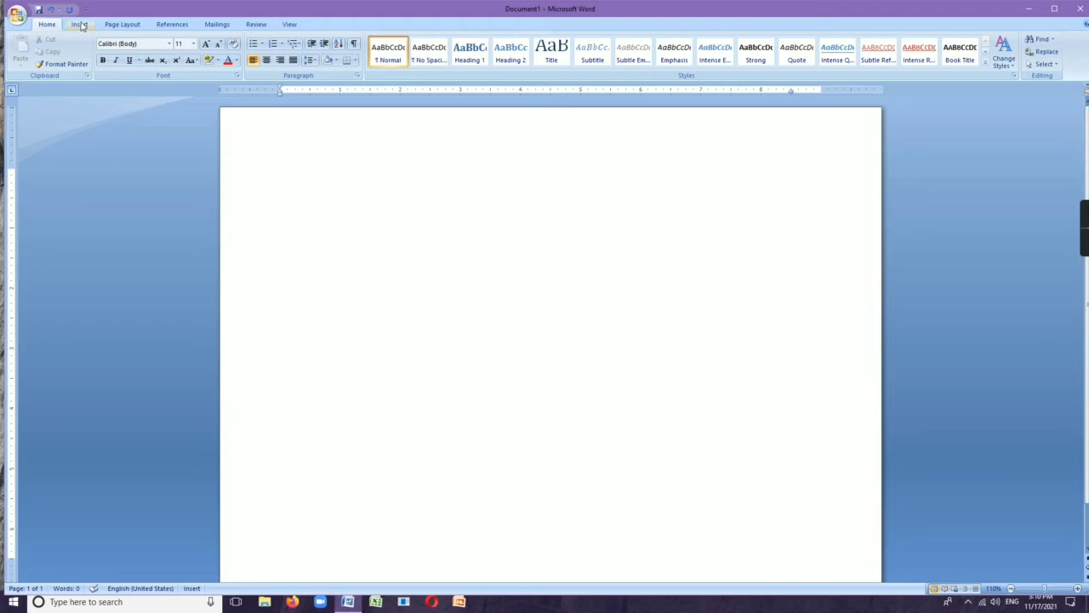
- Insert a table with 6 columns and 4 rows into the blank document
{"action": "left_click", "coordinate": [79, 25]}
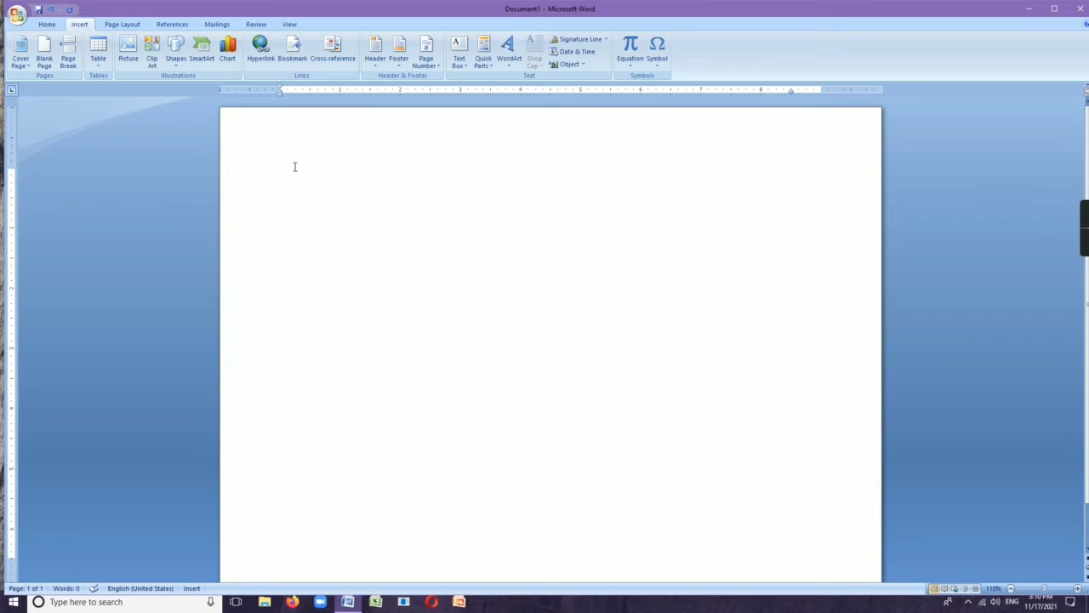
{"action": "left_click", "coordinate": [99, 71]}
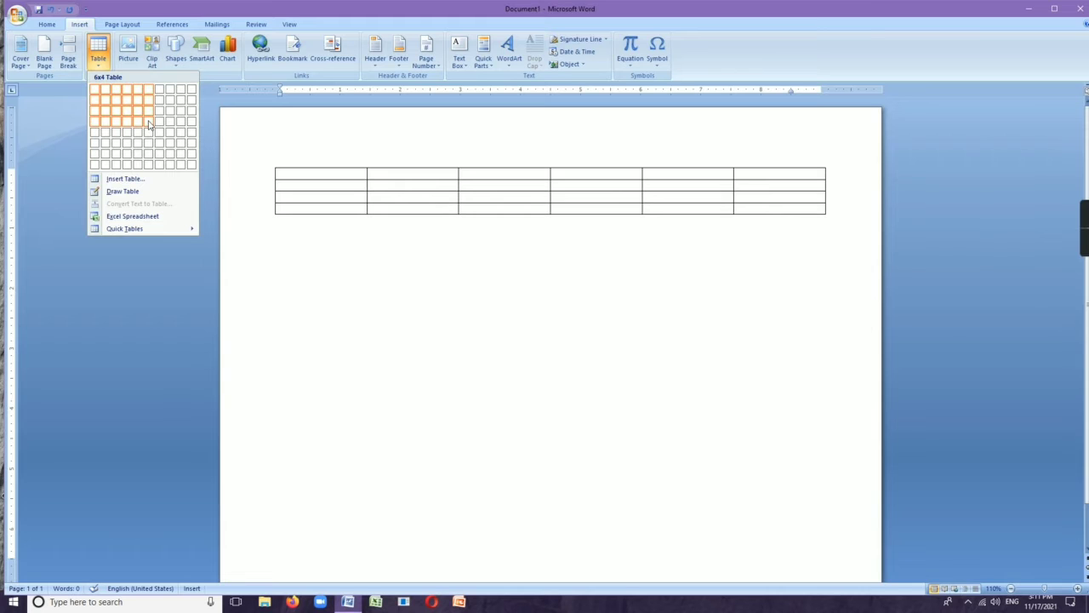
{"action": "left_click", "coordinate": [148, 124]}
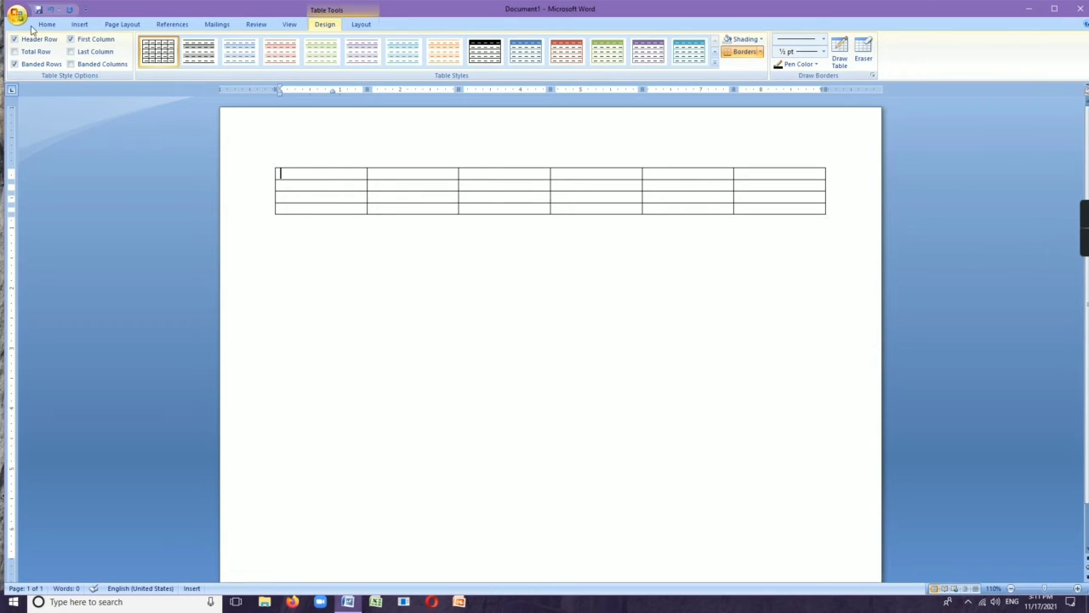
- Place the cursor below the table and add two empty paragraphs there
{"action": "left_click", "coordinate": [78, 25]}
{"action": "left_click", "coordinate": [98, 53]}
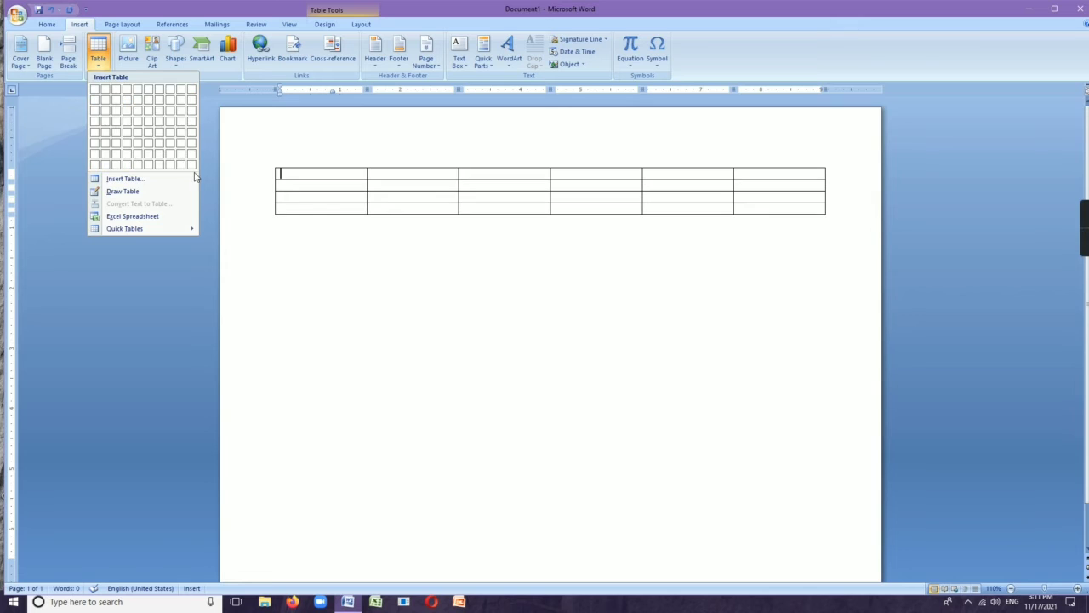
{"action": "left_click", "coordinate": [321, 299]}
{"action": "left_click", "coordinate": [286, 244]}
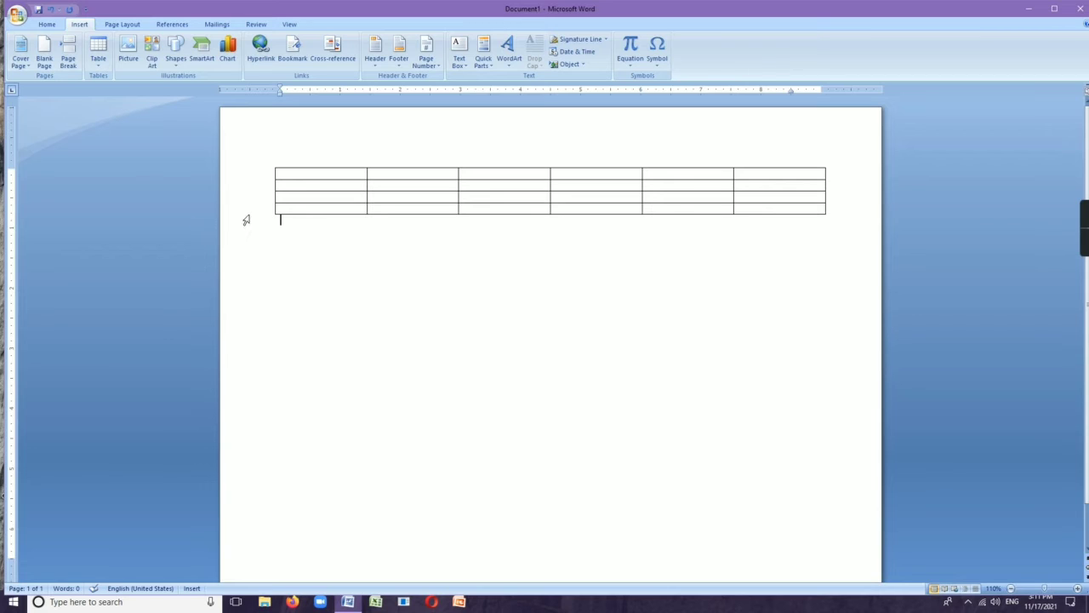
{"action": "key", "text": "Return"}
{"action": "key", "text": "Return"}
- Insert a second table below the first by specifying 12 columns and 10 rows
{"action": "left_click", "coordinate": [99, 63]}
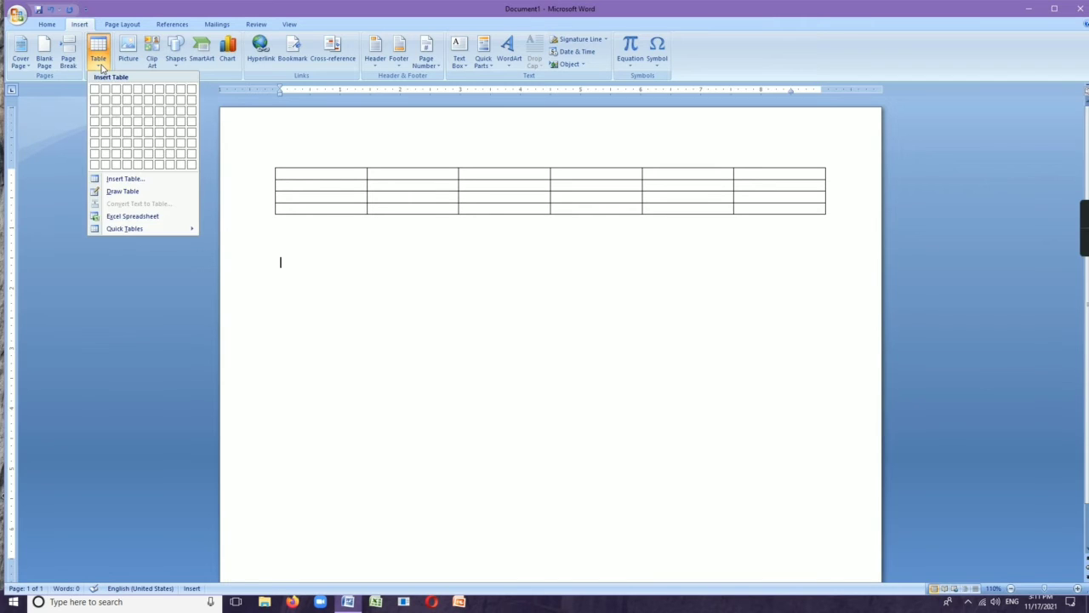
{"action": "left_click", "coordinate": [122, 179]}
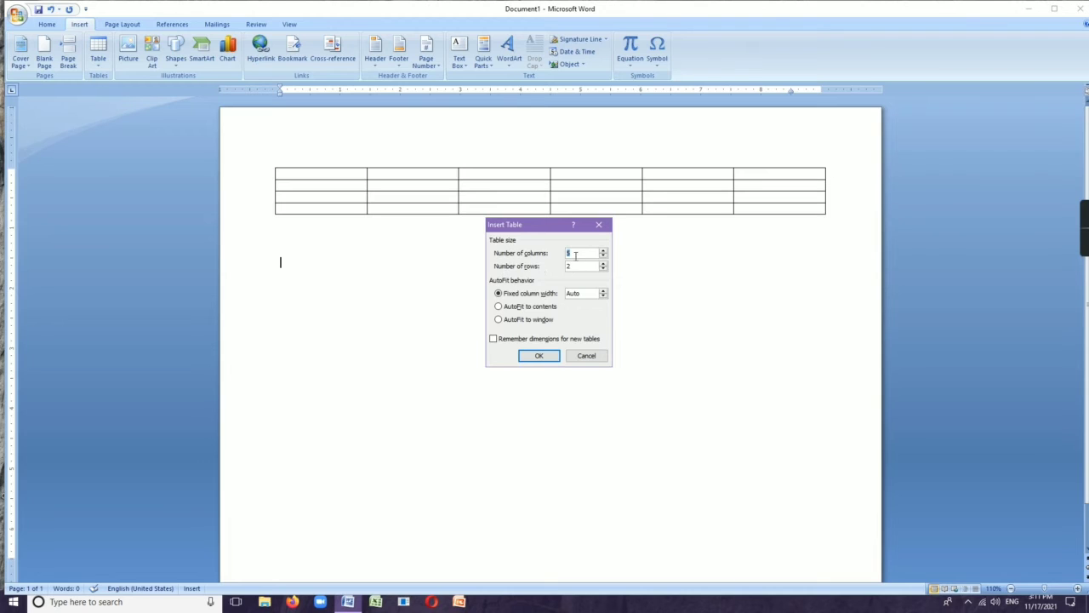
{"action": "double_click", "coordinate": [578, 252]}
{"action": "type", "text": "12"}
{"action": "key", "text": "BackSpace"}
{"action": "type", "text": "10"}
{"action": "left_click", "coordinate": [539, 356]}
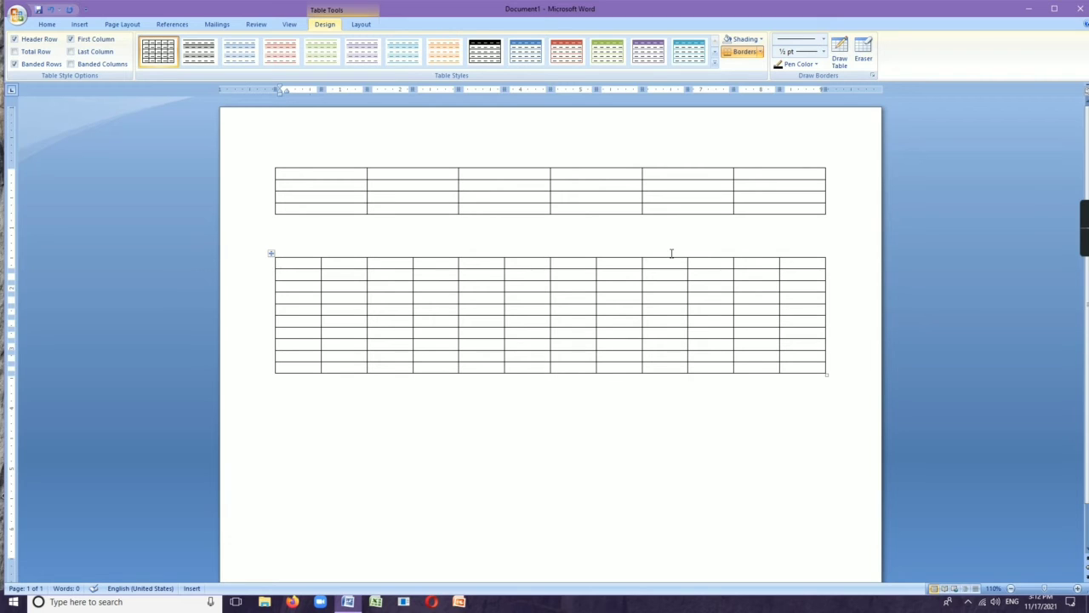
- Move the cursor cell by cell forward and backward along the first row of the 12-column table
{"action": "key", "text": "Tab"}
{"action": "key", "text": "Tab"}
{"action": "key", "text": "Tab"}
{"action": "key", "text": "Tab"}
{"action": "key", "text": "Tab"}
{"action": "key", "text": "shift+Tab"}
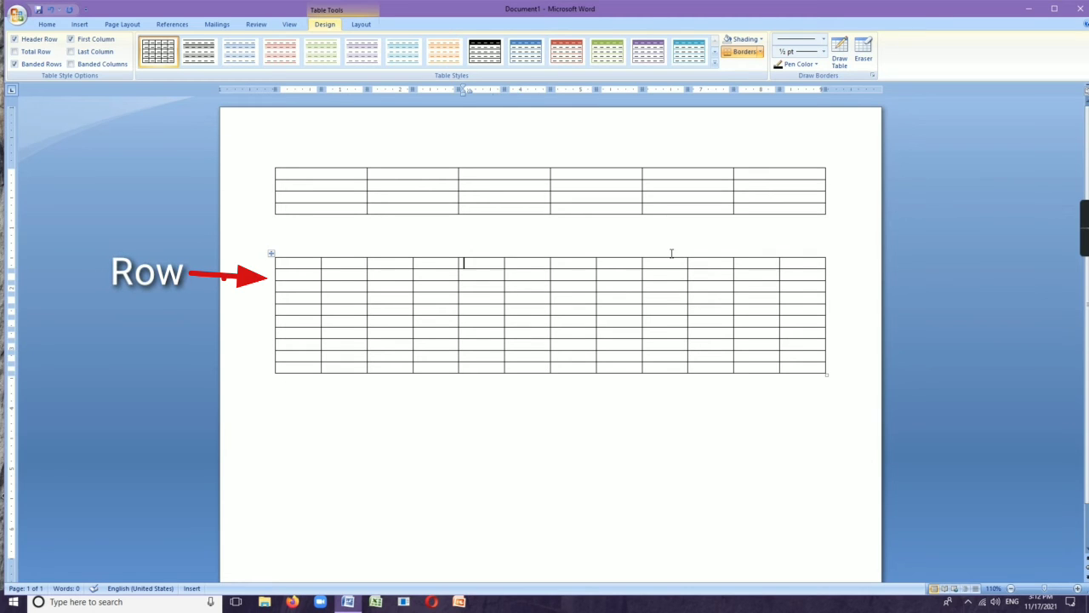
{"action": "key", "text": "shift+Tab"}
{"action": "key", "text": "shift+Tab"}
{"action": "key", "text": "shift+Tab"}
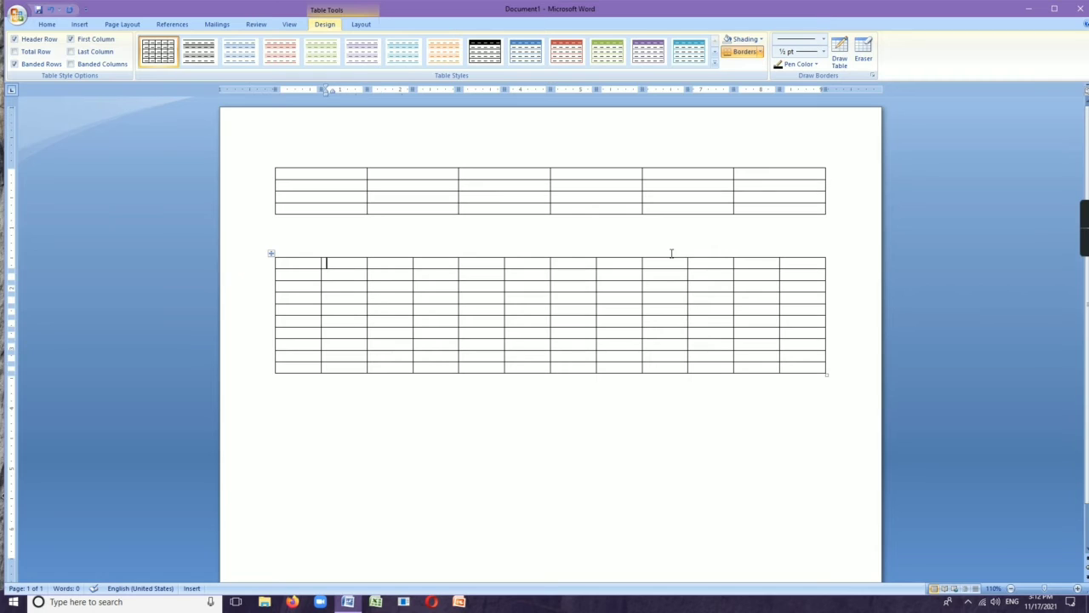
{"action": "key", "text": "shift+Tab"}
{"action": "key", "text": "Tab"}
{"action": "key", "text": "Tab"}
{"action": "key", "text": "Tab"}
- Jump to the first cell of the 12-column table's top row, then to that row's last cell
{"action": "key", "text": "alt"}
{"action": "key", "text": "alt+Home"}
{"action": "key", "text": "alt"}
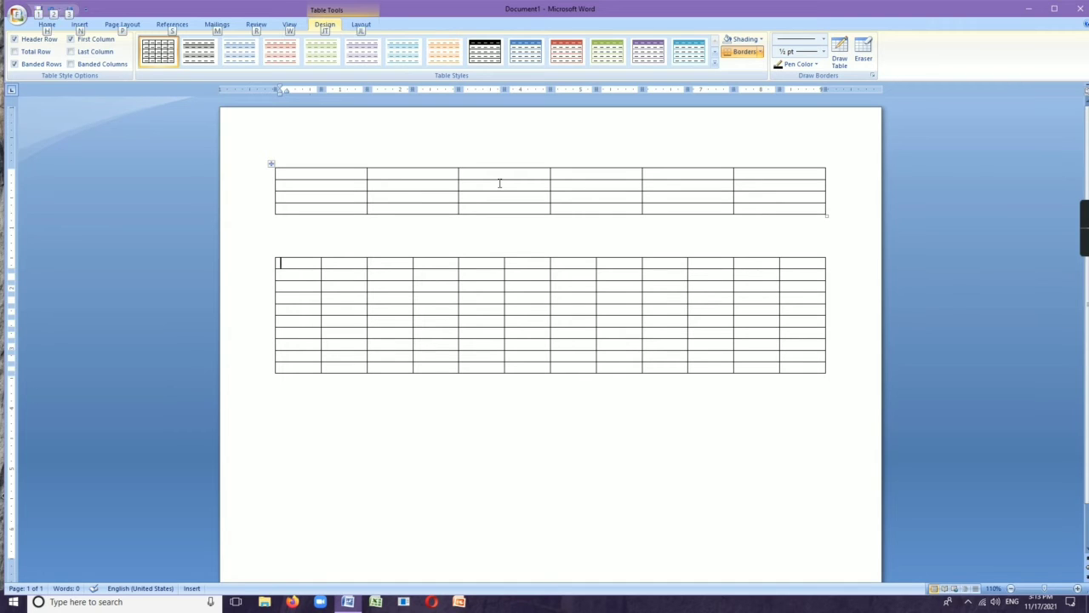
{"action": "key", "text": "alt+End"}
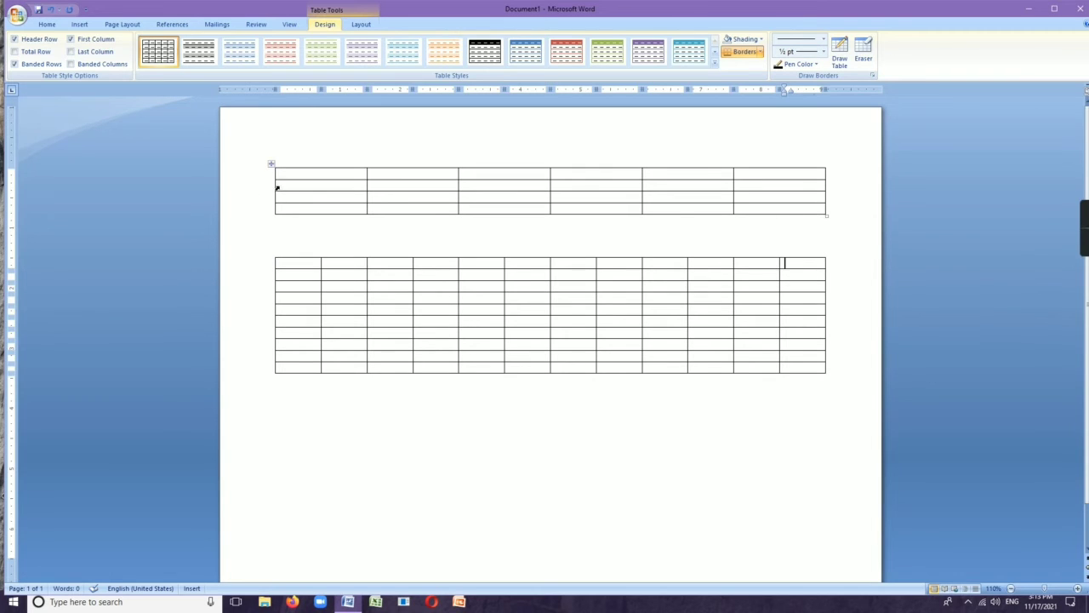
- Starting from the 12-column table's first cell, move the cursor five rows down the first column and four rows back up
{"action": "left_click", "coordinate": [300, 262]}
{"action": "key", "text": "Down"}
{"action": "key", "text": "Down"}
{"action": "key", "text": "Down"}
{"action": "key", "text": "Down"}
{"action": "key", "text": "Down"}
{"action": "key", "text": "Up"}
{"action": "key", "text": "Up"}
{"action": "key", "text": "Up"}
{"action": "key", "text": "Up"}
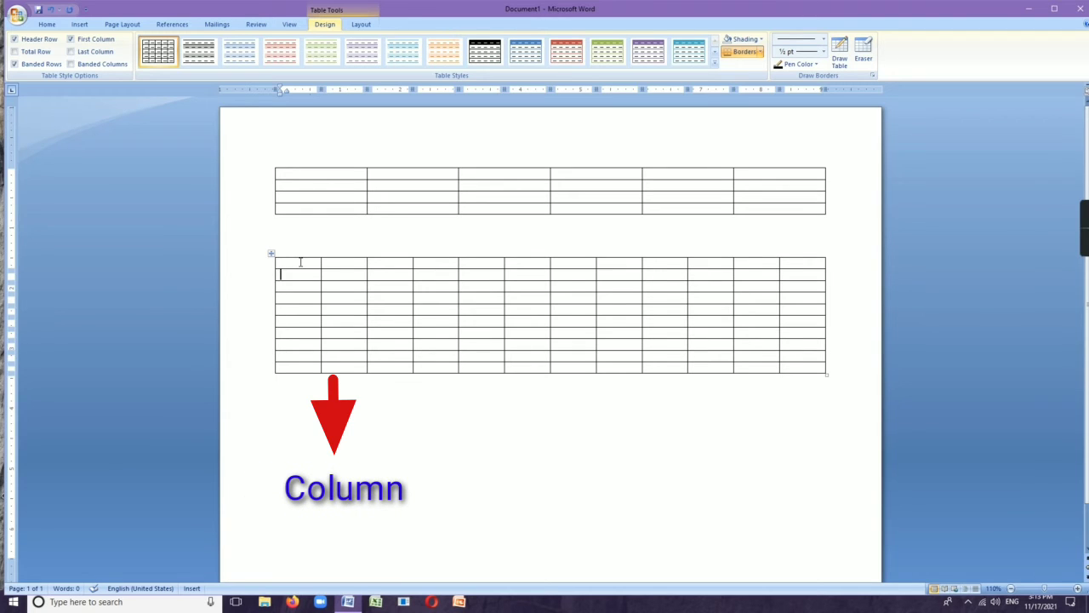
- Move to the third column's third row, then jump to the column's first cell and to its last cell
{"action": "key", "text": "Right"}
{"action": "key", "text": "Right"}
{"action": "key", "text": "Down"}
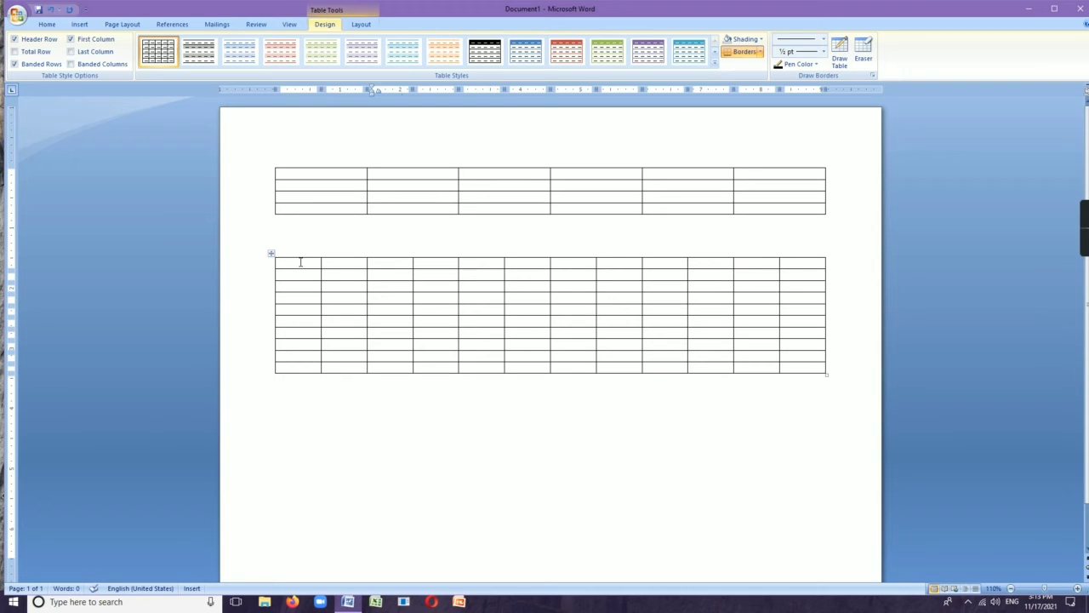
{"action": "key", "text": "alt"}
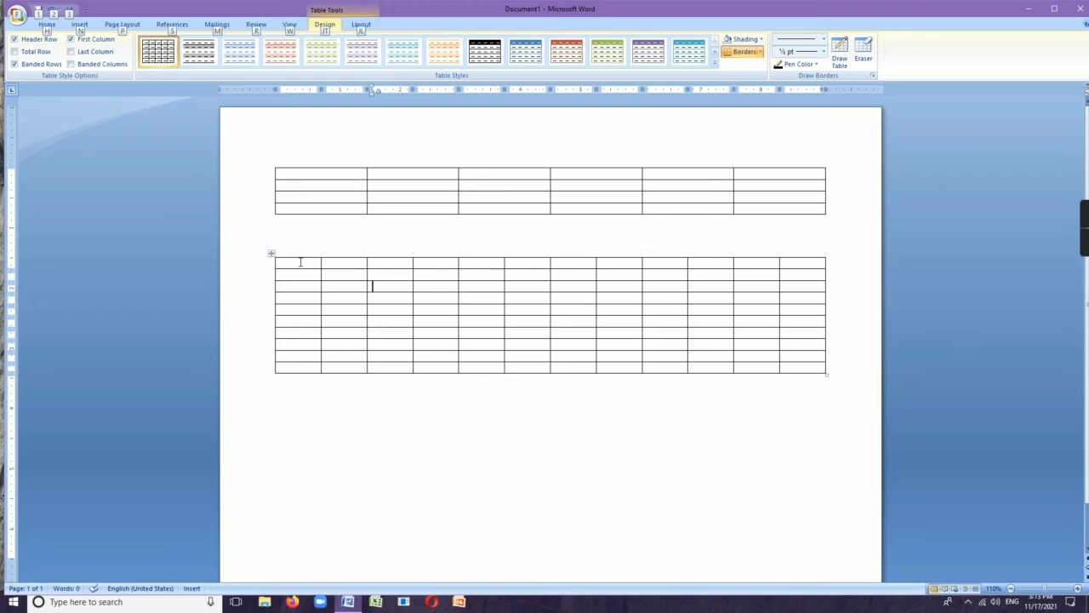
{"action": "key", "text": "alt+Page_Up"}
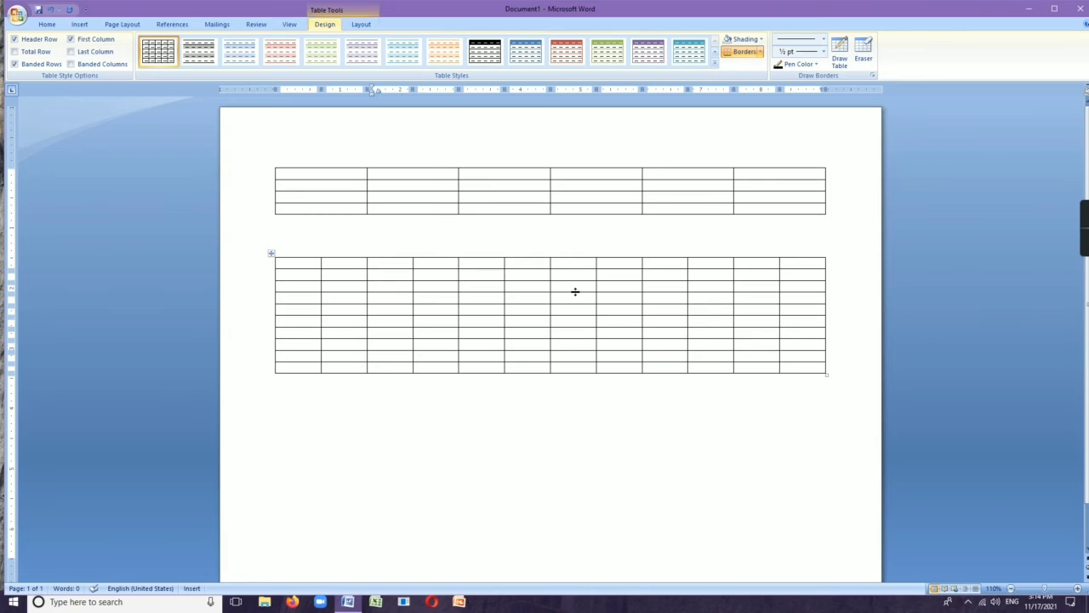
{"action": "key", "text": "alt+Page_Down"}
- Enter "Hai" in the second cell of the 12-column table's third row and advance four cells along the row
{"action": "left_click", "coordinate": [330, 287]}
{"action": "type", "text": "hai"}
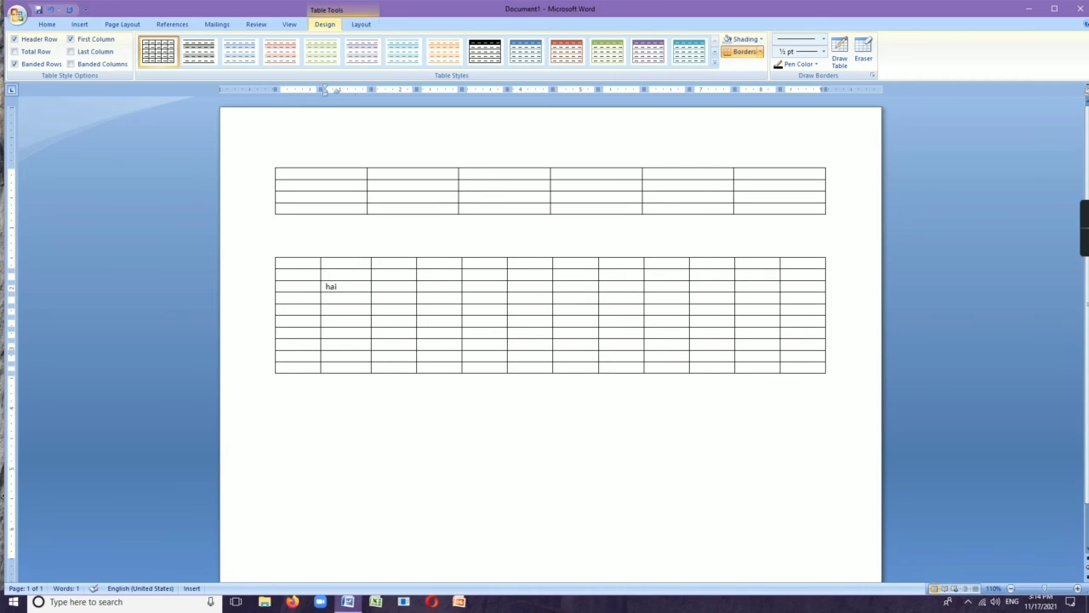
{"action": "key", "text": "Tab"}
{"action": "key", "text": "Tab"}
{"action": "key", "text": "Tab"}
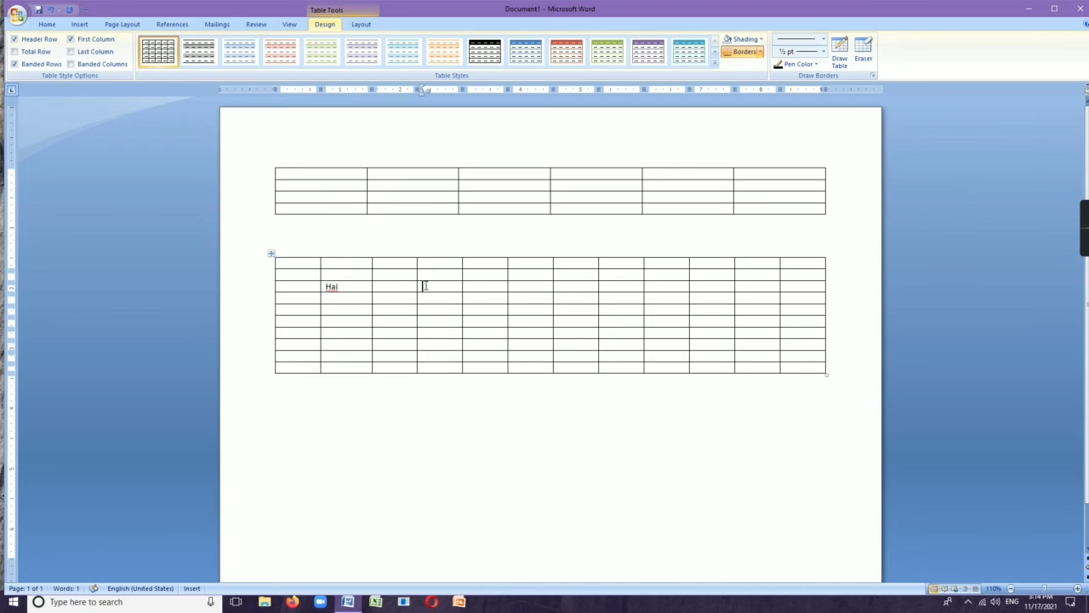
{"action": "key", "text": "Tab"}
- Move the cursor four rows down from the current cell and four cells back toward the table's first column
{"action": "key", "text": "Down"}
{"action": "key", "text": "Down"}
{"action": "key", "text": "Down"}
{"action": "key", "text": "Down"}
{"action": "key", "text": "Left"}
{"action": "key", "text": "Left"}
{"action": "key", "text": "Left"}
{"action": "key", "text": "Left"}
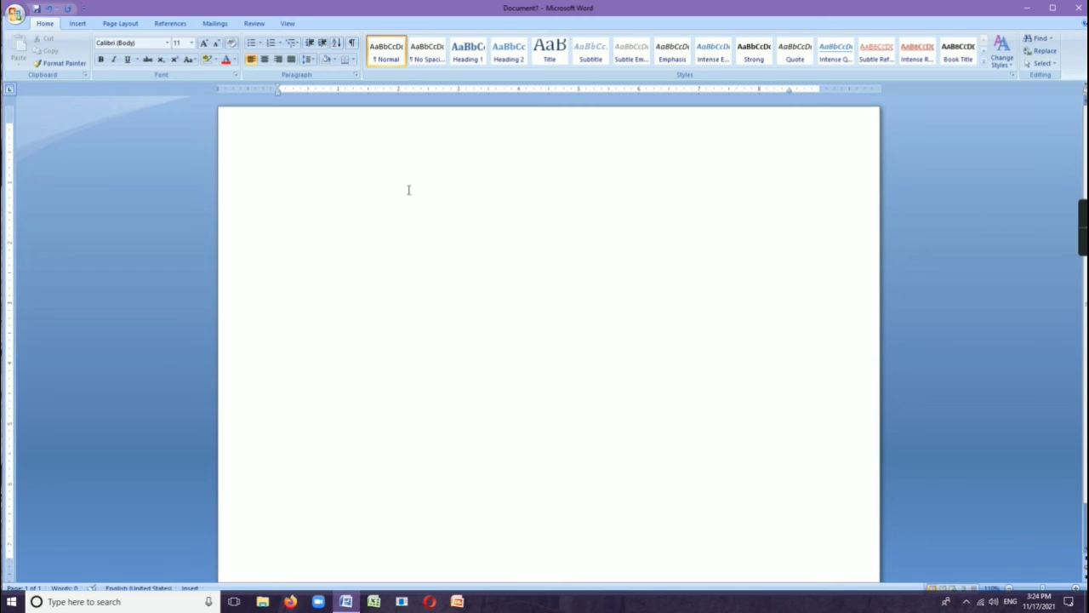
- Insert a table with 5 columns and 3 rows into the new blank document
{"action": "left_click", "coordinate": [78, 23]}
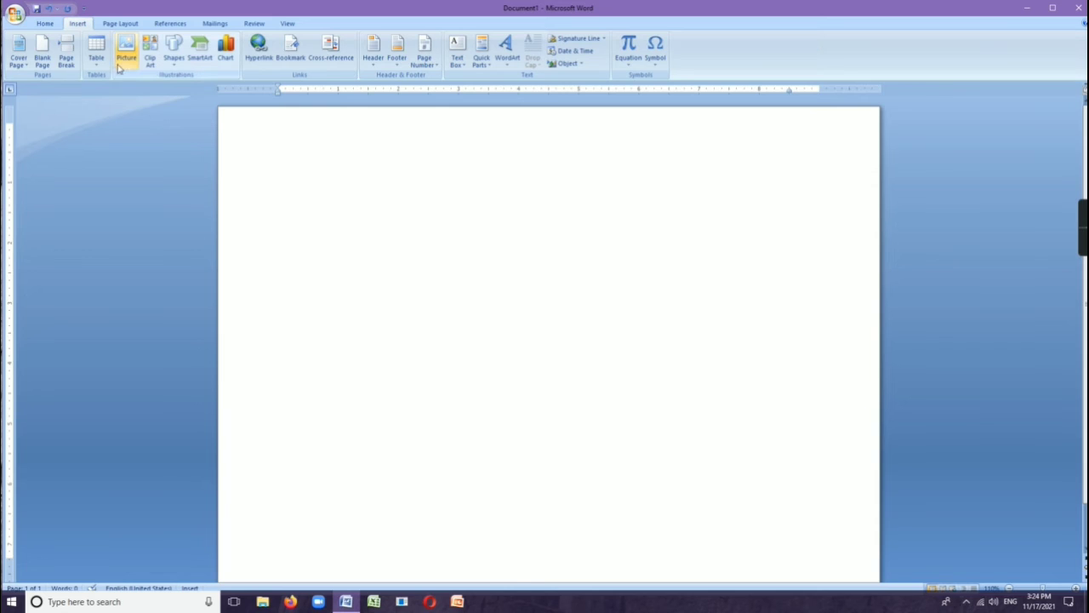
{"action": "left_click", "coordinate": [98, 67]}
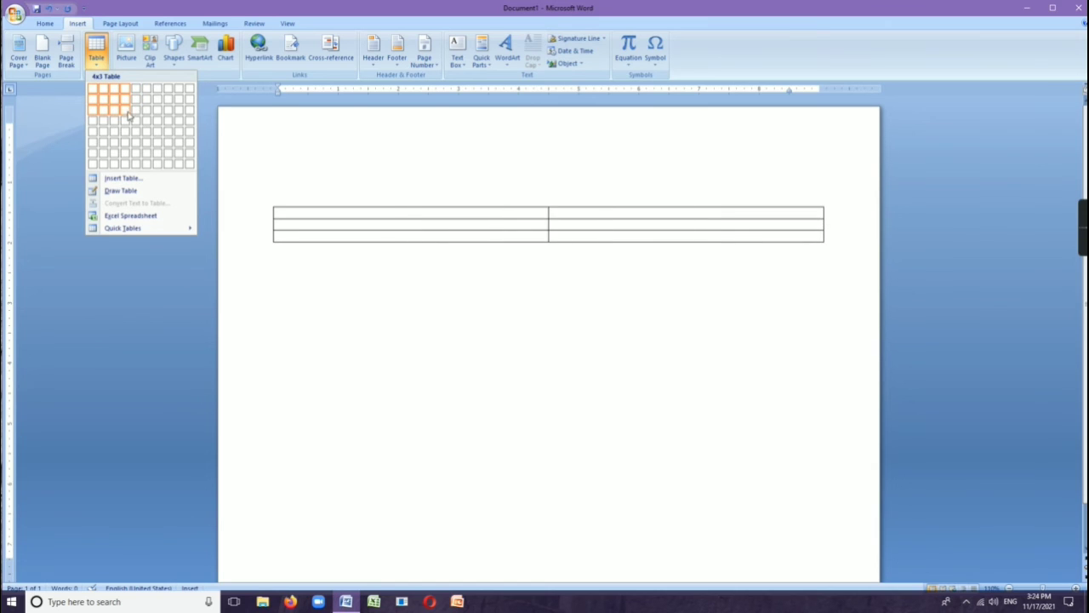
{"action": "left_click", "coordinate": [134, 115]}
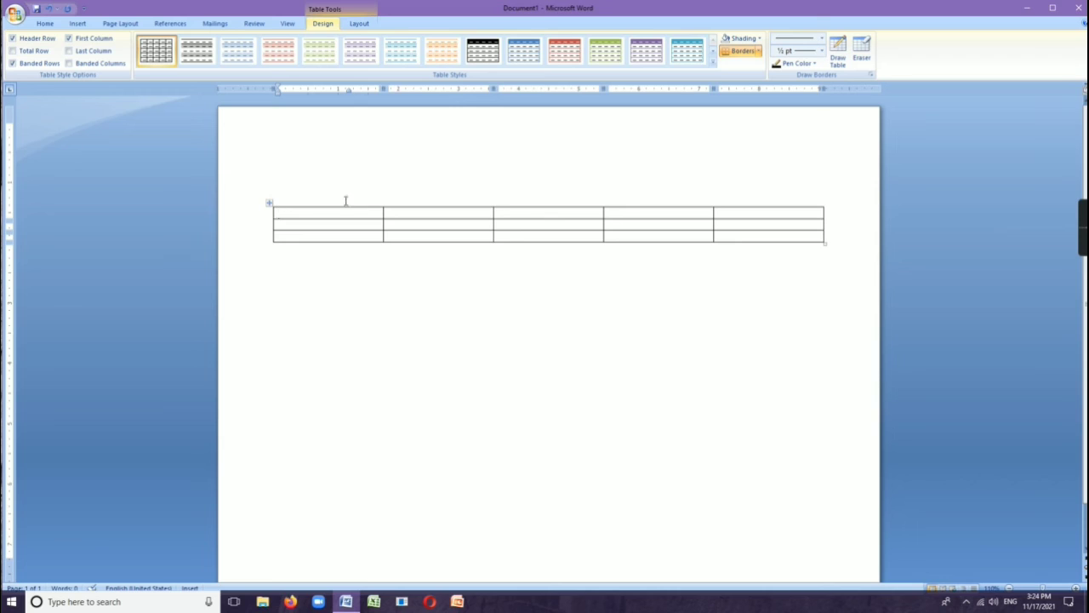
- Select the table's first cell, then the fourth cell of the second row, and clear the selection
{"action": "left_click", "coordinate": [273, 214]}
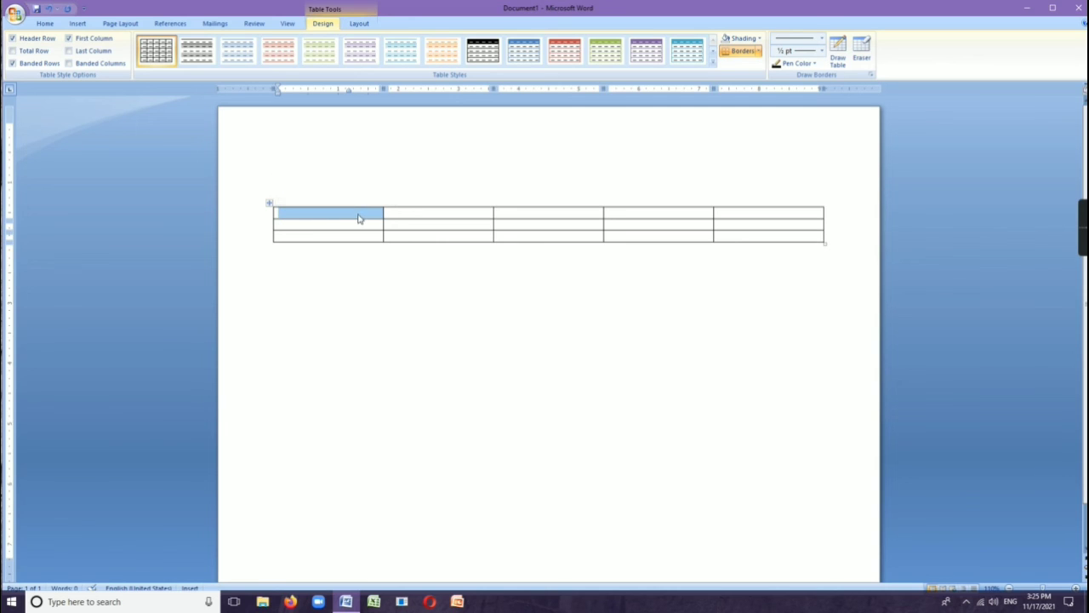
{"action": "left_click", "coordinate": [603, 228]}
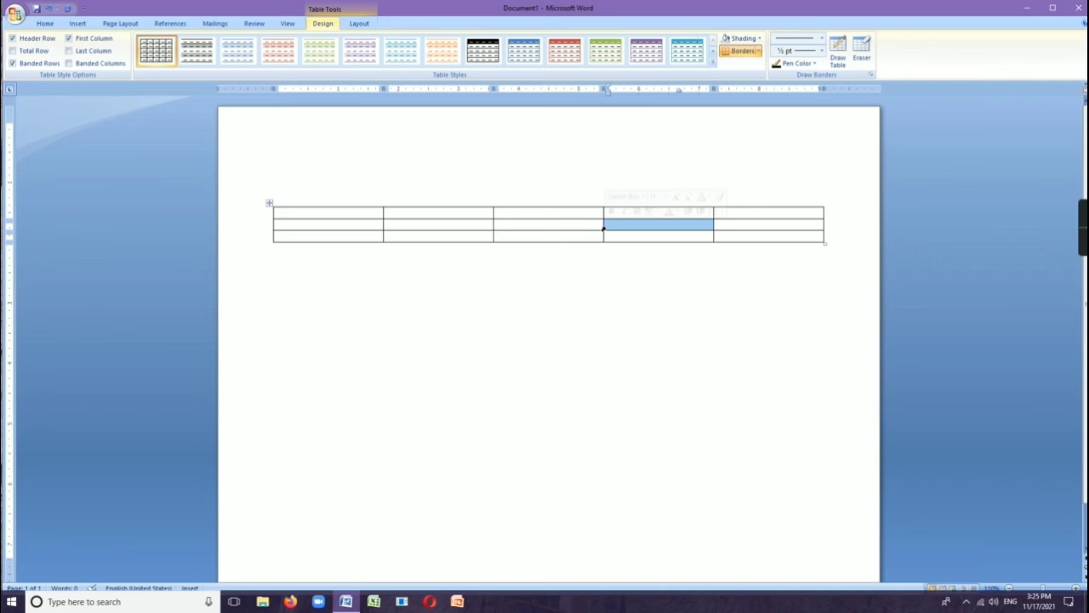
{"action": "left_click", "coordinate": [607, 287]}
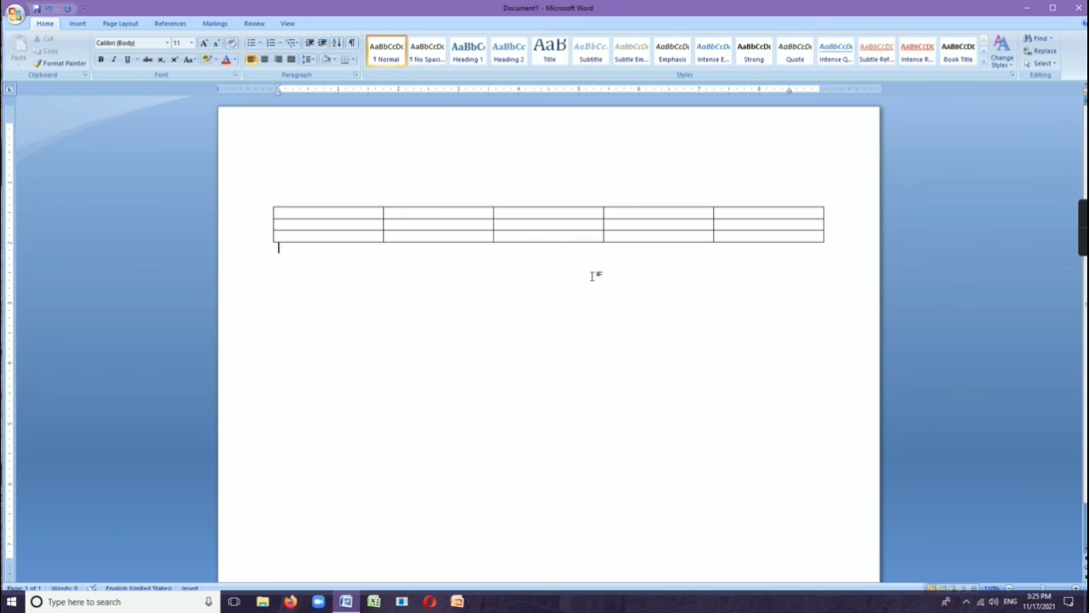
- Select the block of cells spanning columns two to four, then select the entire third row, clearing each selection
{"action": "left_click", "coordinate": [411, 216]}
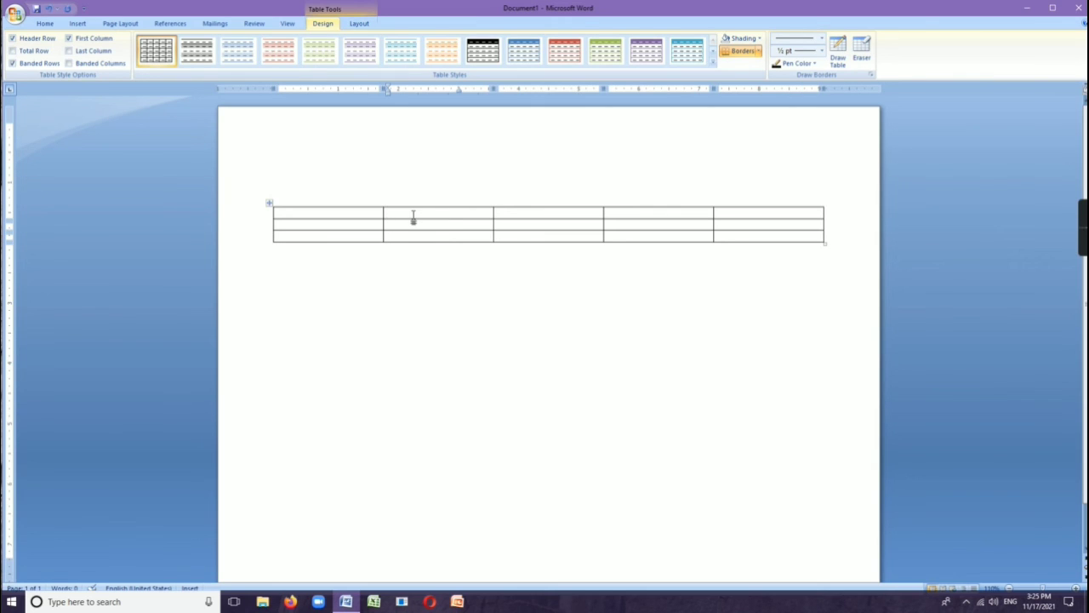
{"action": "left_click_drag", "start_coordinate": [430, 217], "coordinate": [653, 235]}
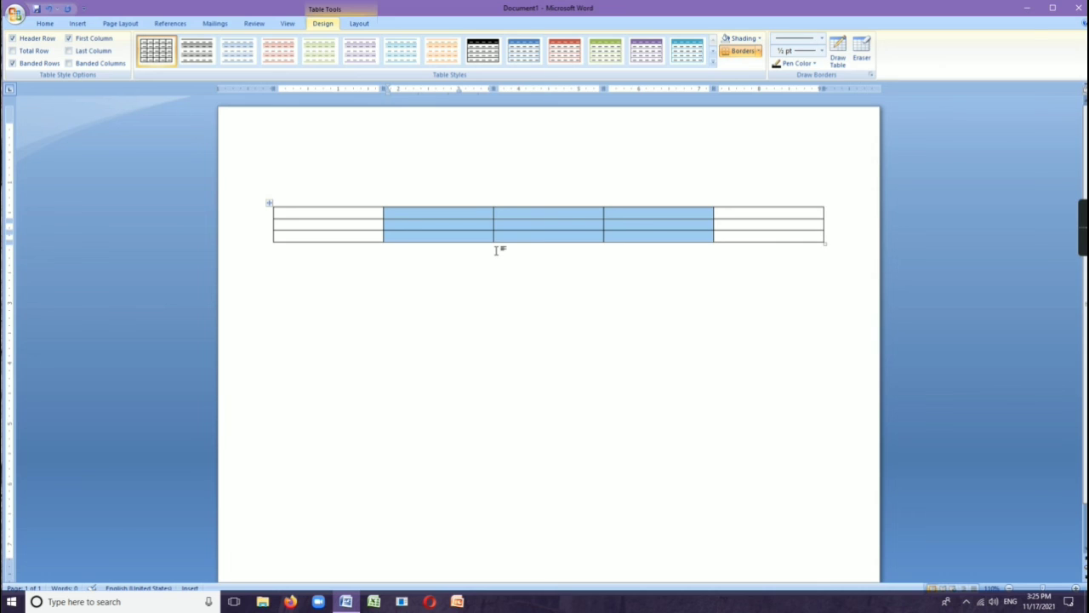
{"action": "left_click", "coordinate": [467, 272]}
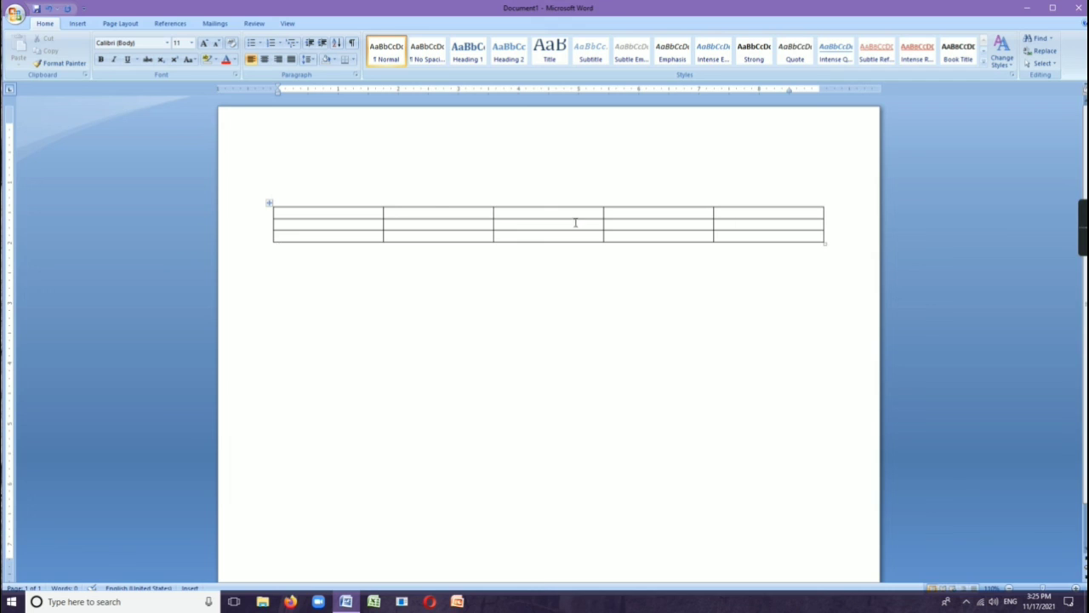
{"action": "left_click", "coordinate": [263, 219]}
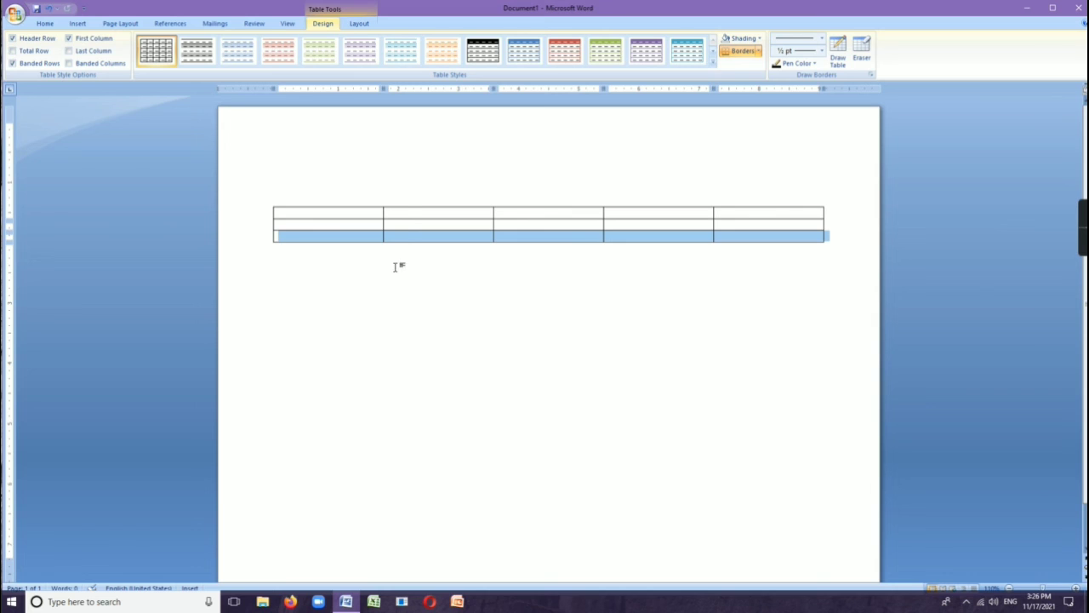
{"action": "left_click", "coordinate": [429, 327]}
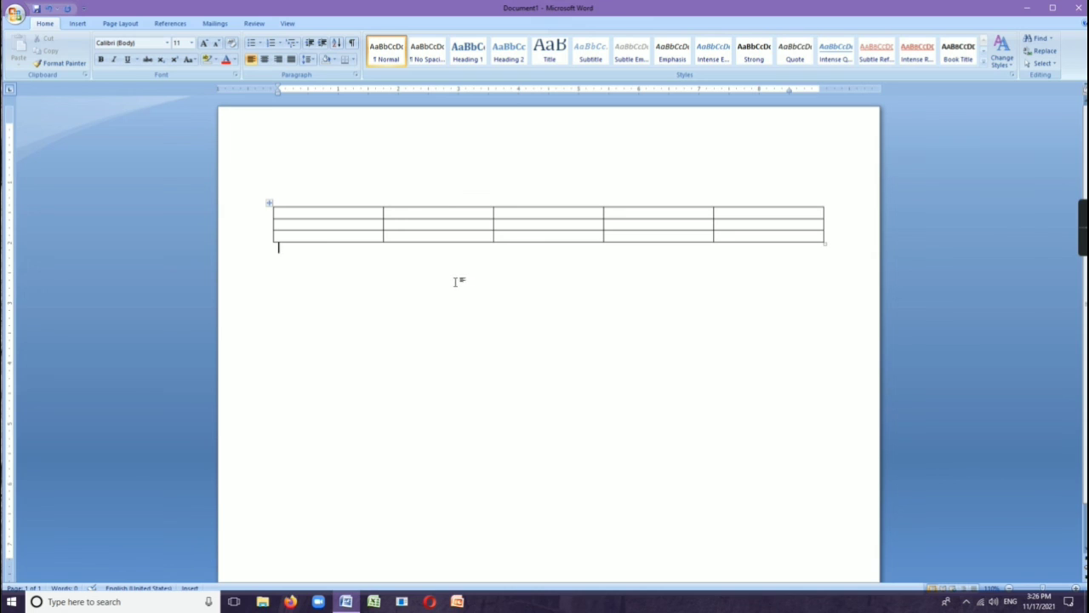
- Select the table's entire first column, then its entire second column, and clear the selection
{"action": "left_click", "coordinate": [319, 198]}
{"action": "left_click", "coordinate": [315, 205]}
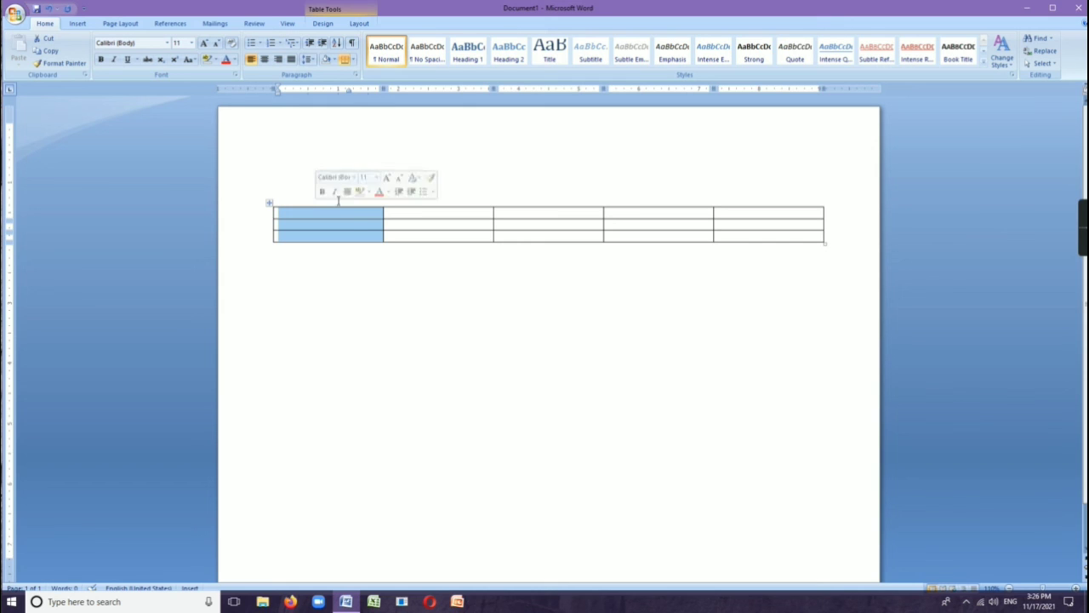
{"action": "left_click", "coordinate": [434, 204]}
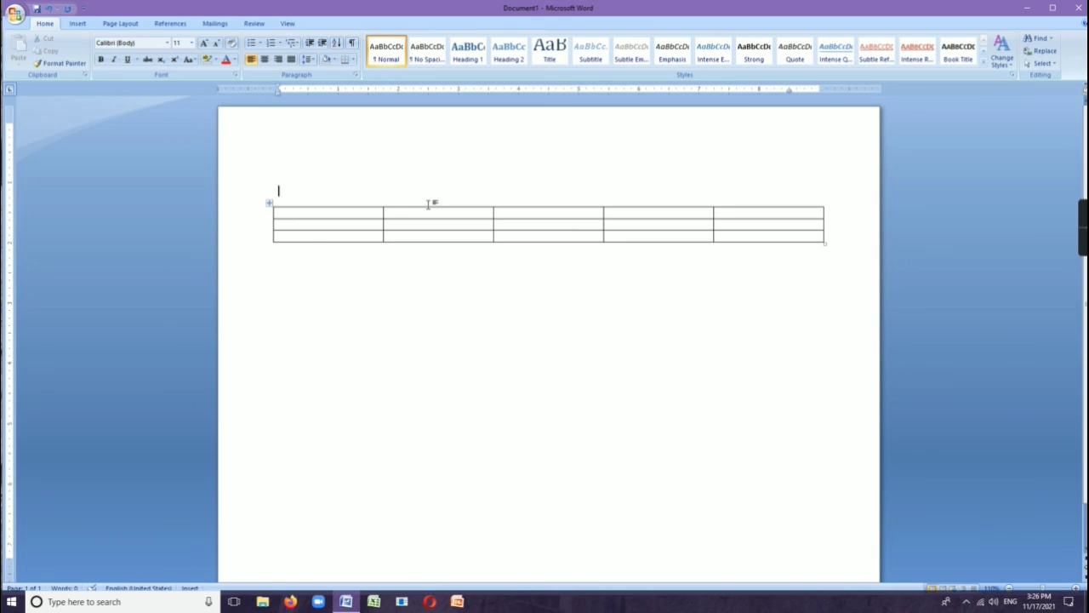
{"action": "left_click", "coordinate": [431, 204]}
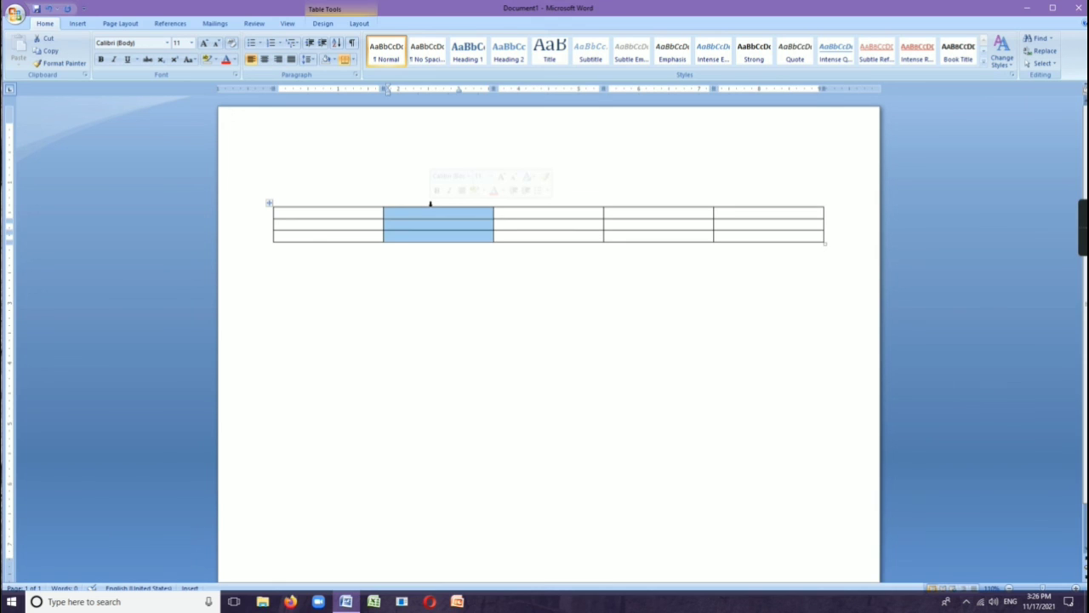
{"action": "left_click", "coordinate": [548, 203]}
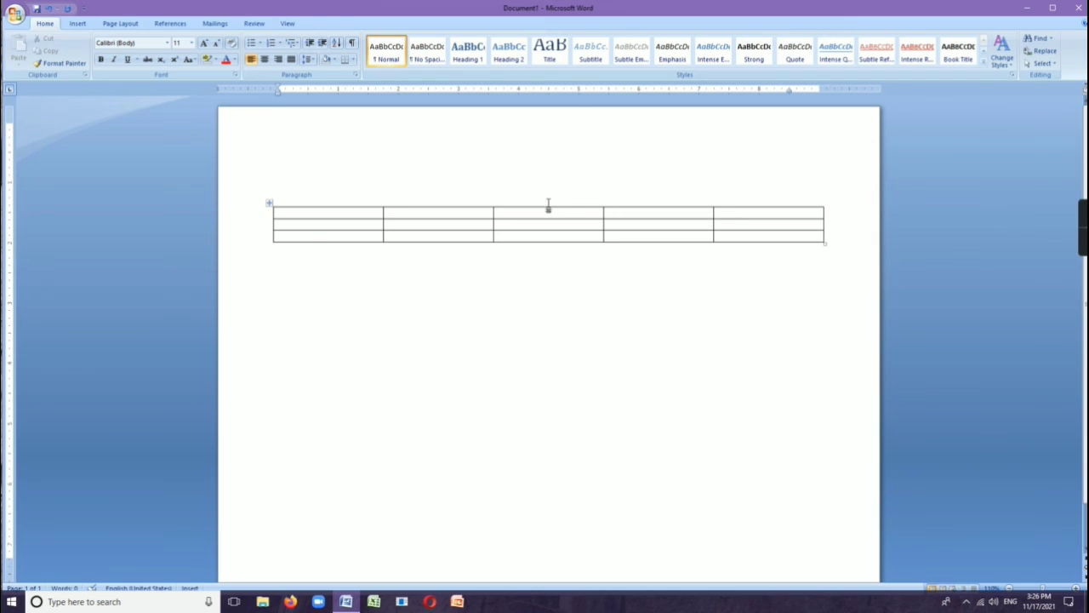
{"action": "left_click", "coordinate": [445, 204]}
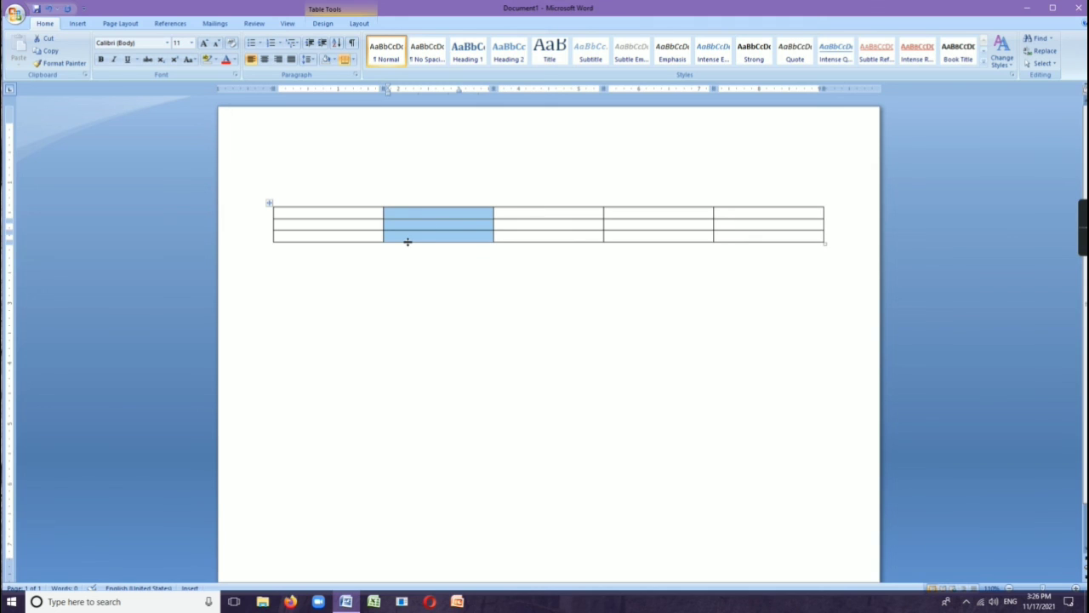
{"action": "left_click", "coordinate": [525, 338]}
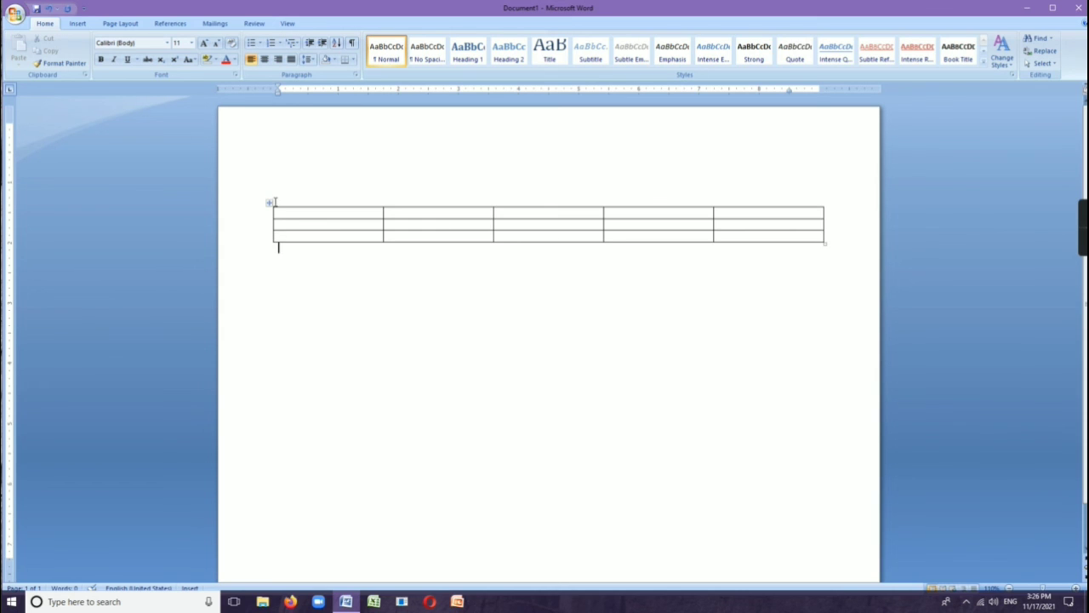
- Select the whole 5-column table at once and clear the selection
{"action": "left_click", "coordinate": [269, 203]}
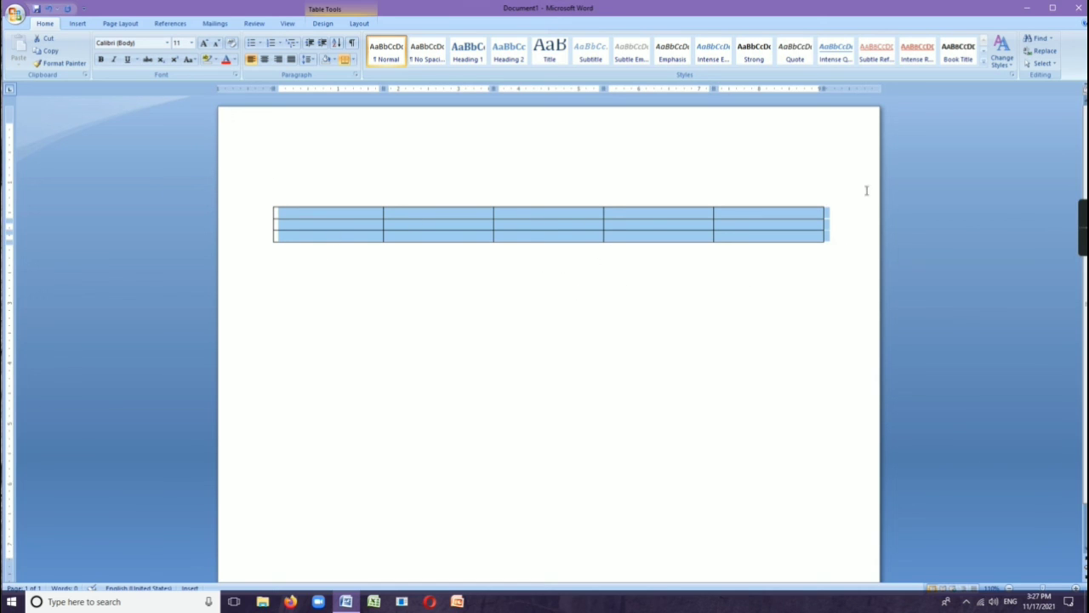
{"action": "left_click", "coordinate": [385, 270]}
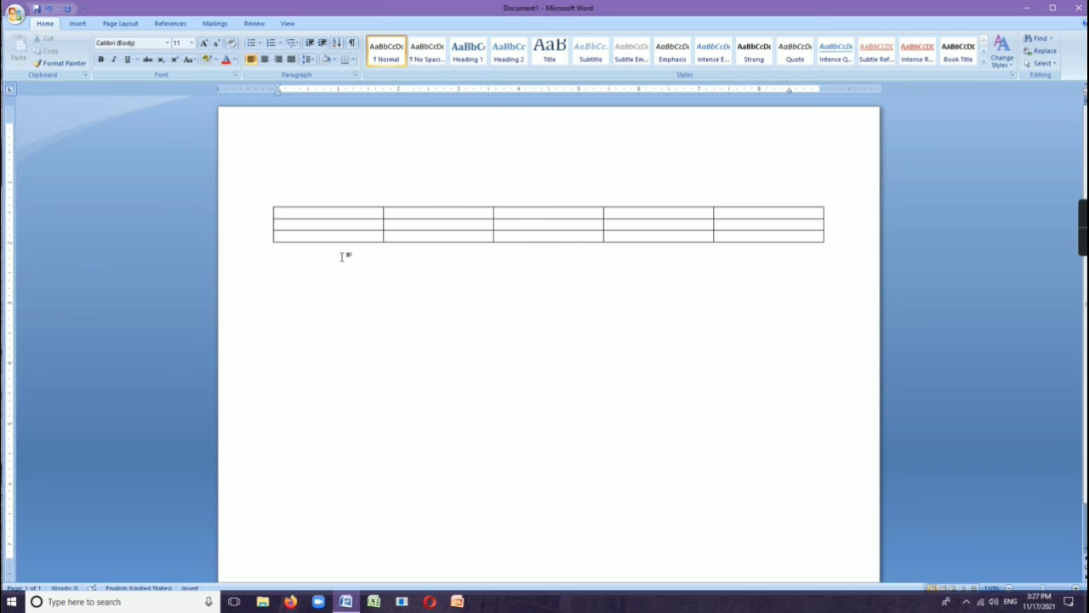